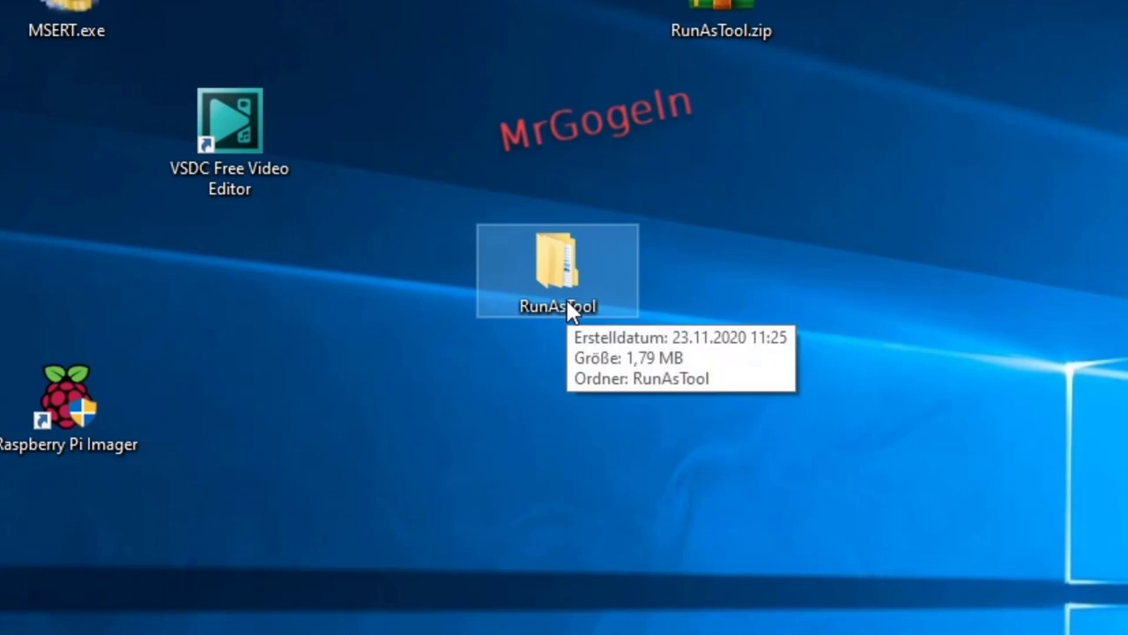
- Open the nested RunAsTool folder from the desktop and launch RunAsTool_x64.exe
double_click(560, 254)
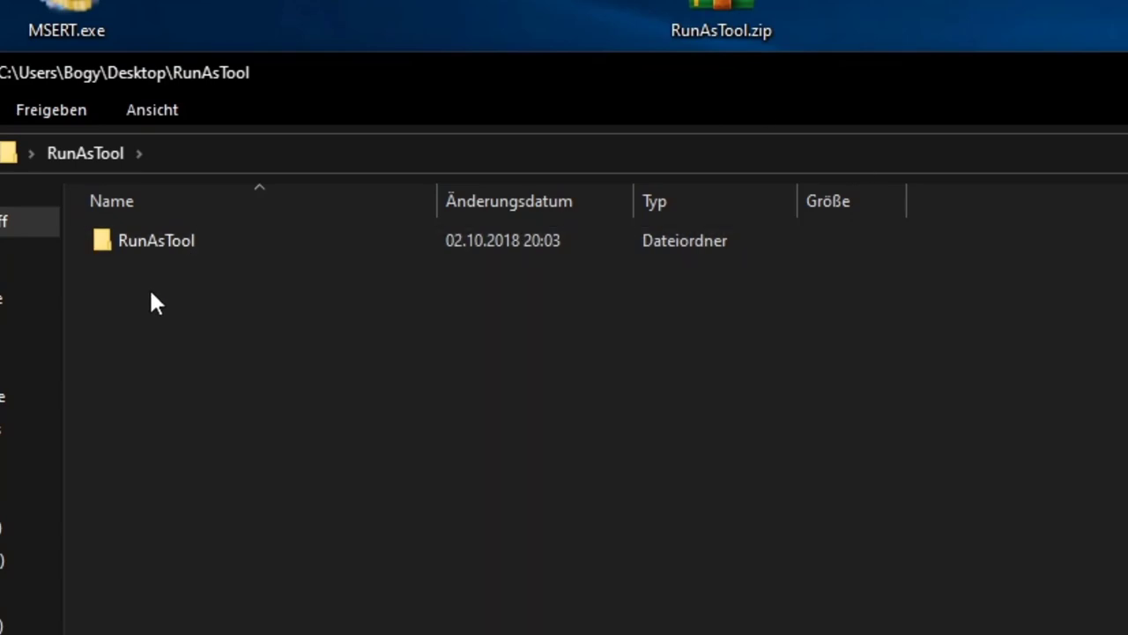
double_click(156, 240)
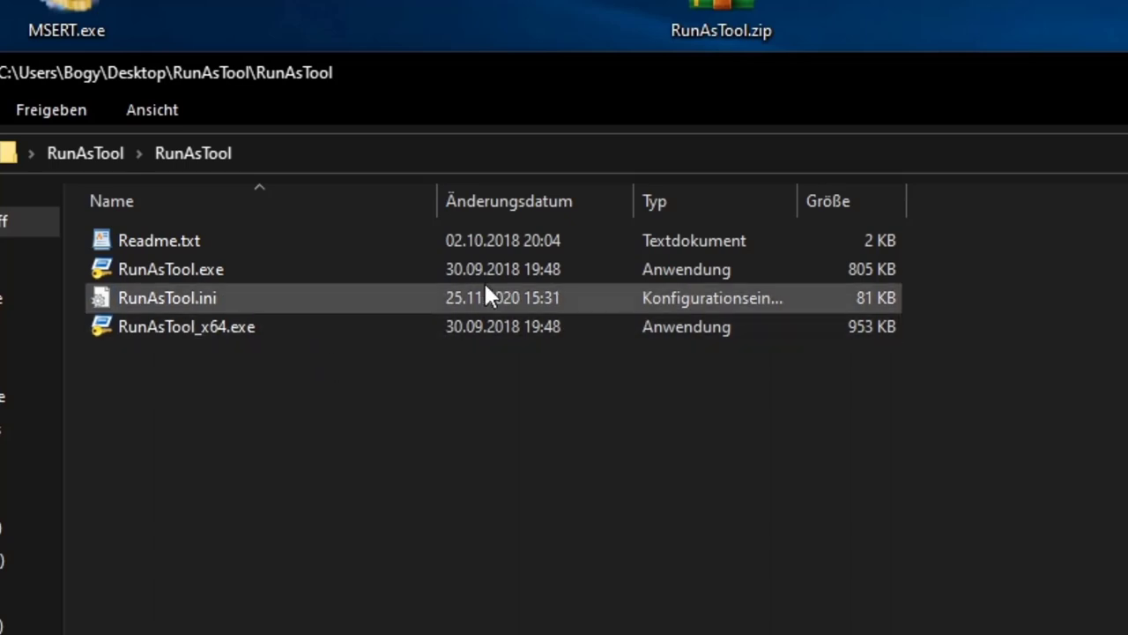
left_click(234, 329)
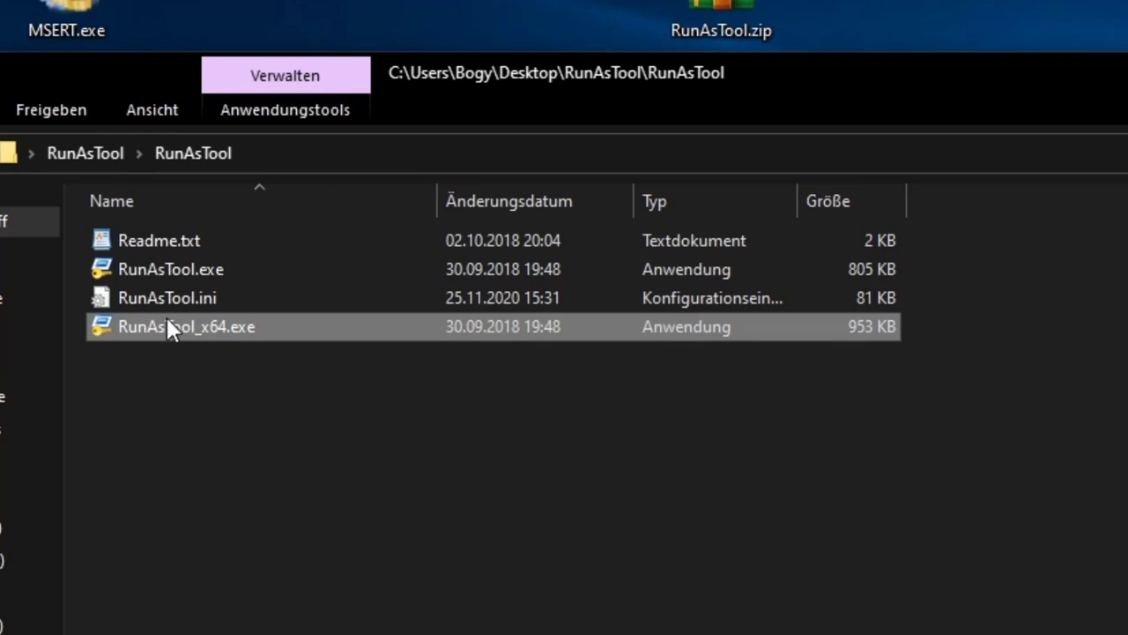
double_click(195, 327)
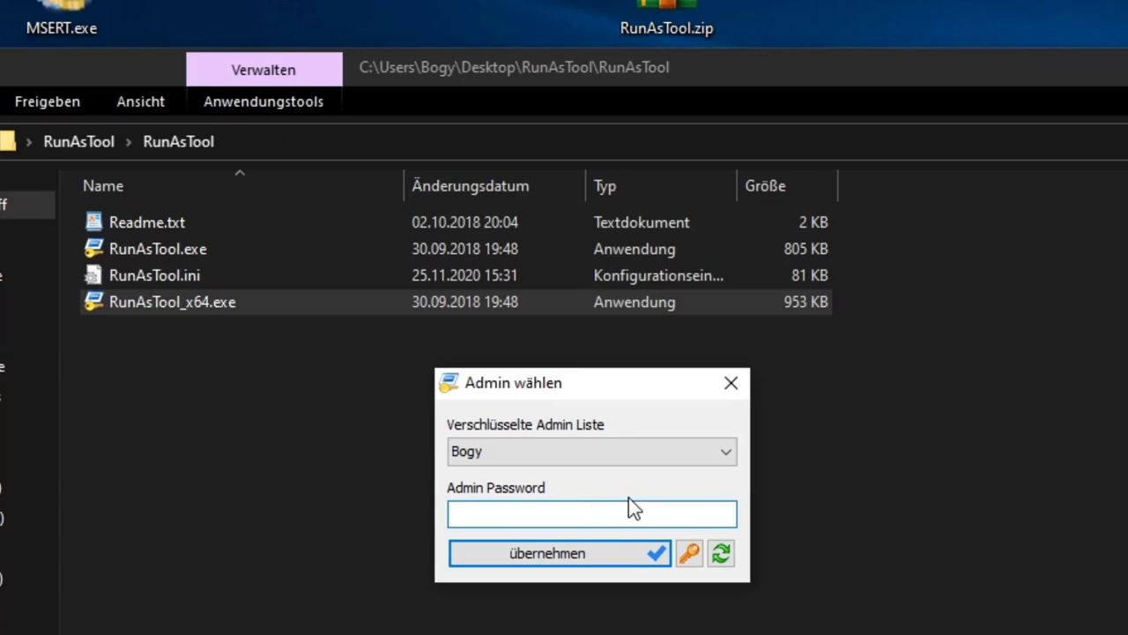
- Enter the admin password for the chosen administrator account and allow RunAsTool.exe to make changes to the device
type("****")
key("Return")
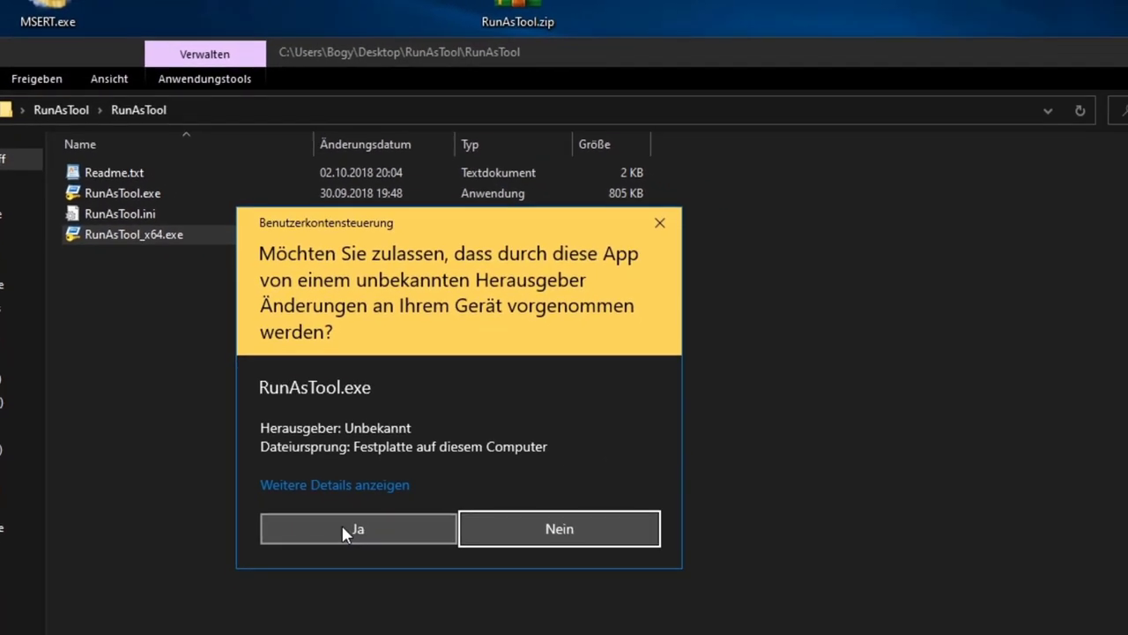
left_click(343, 530)
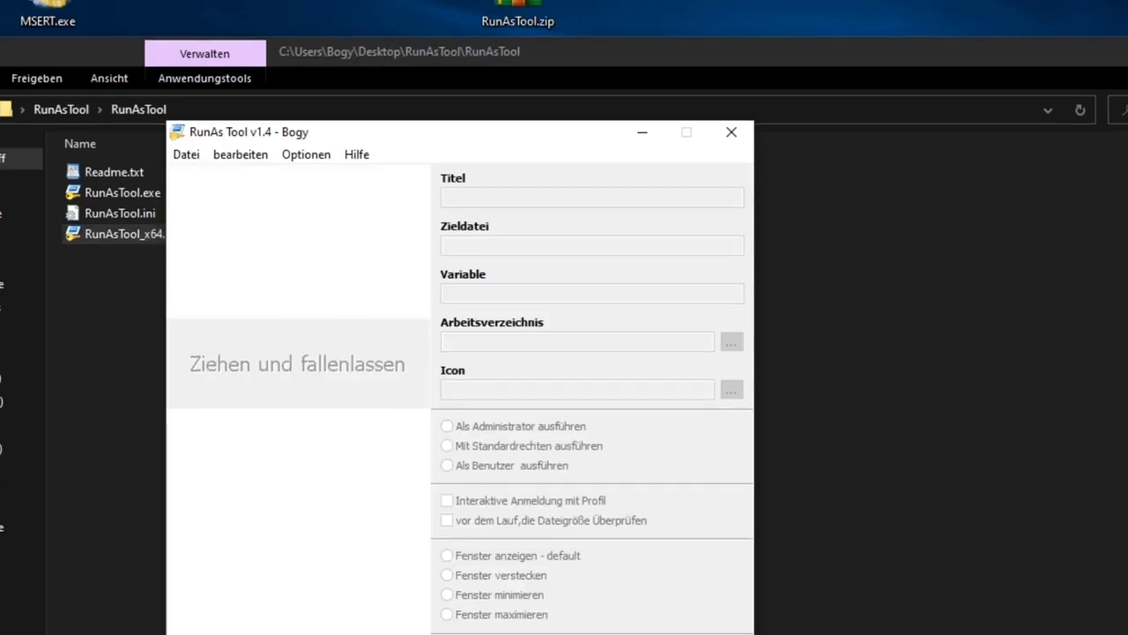
- Minimize the file explorer window and position the RunAs Tool window beside the desktop program icons
left_click_drag(541, 131, 660, 101)
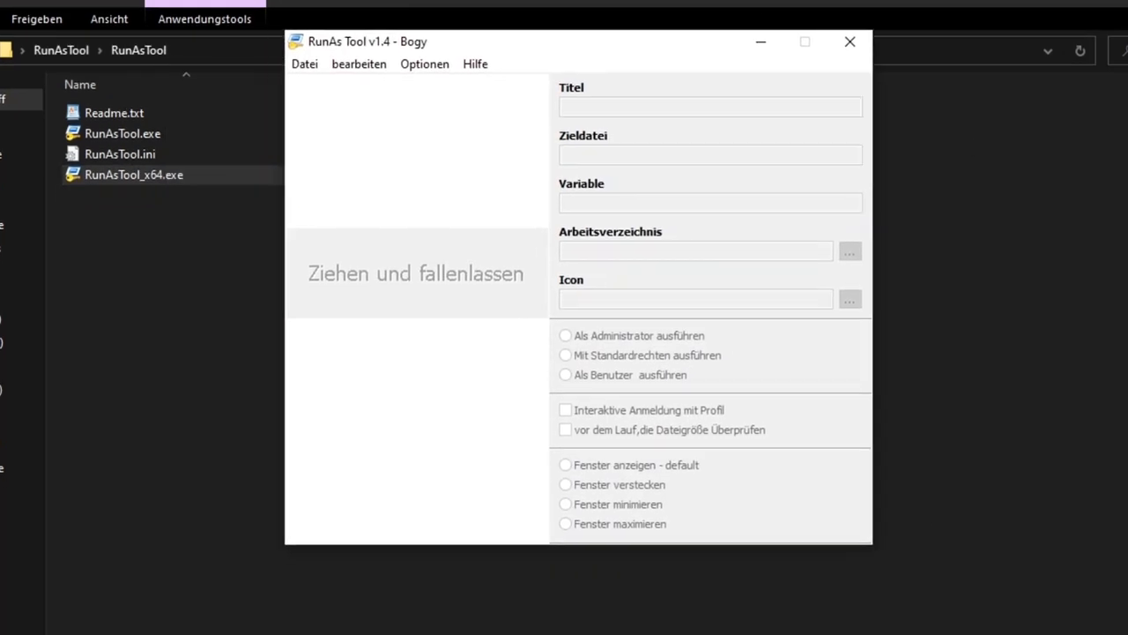
left_click(1015, 138)
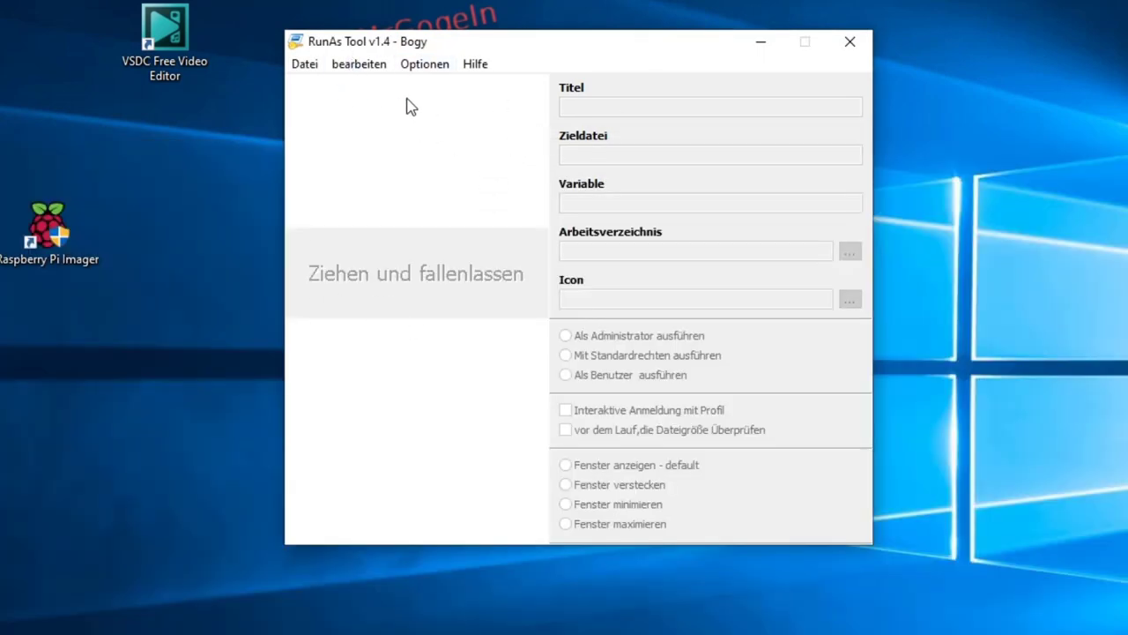
left_click_drag(547, 56, 614, 58)
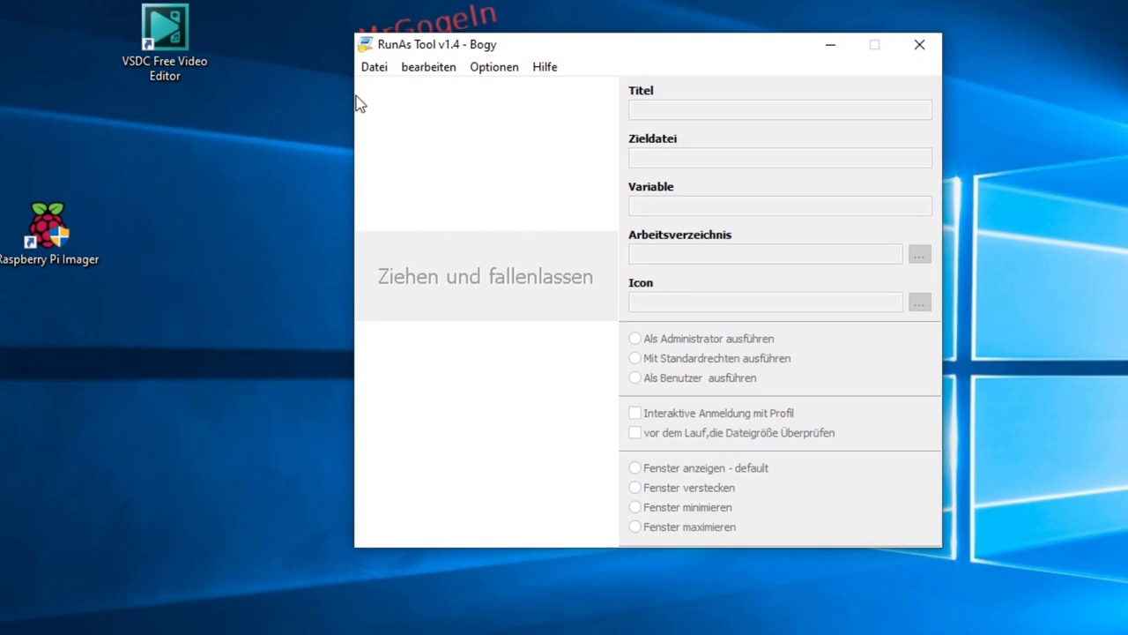
left_click_drag(569, 51, 496, 86)
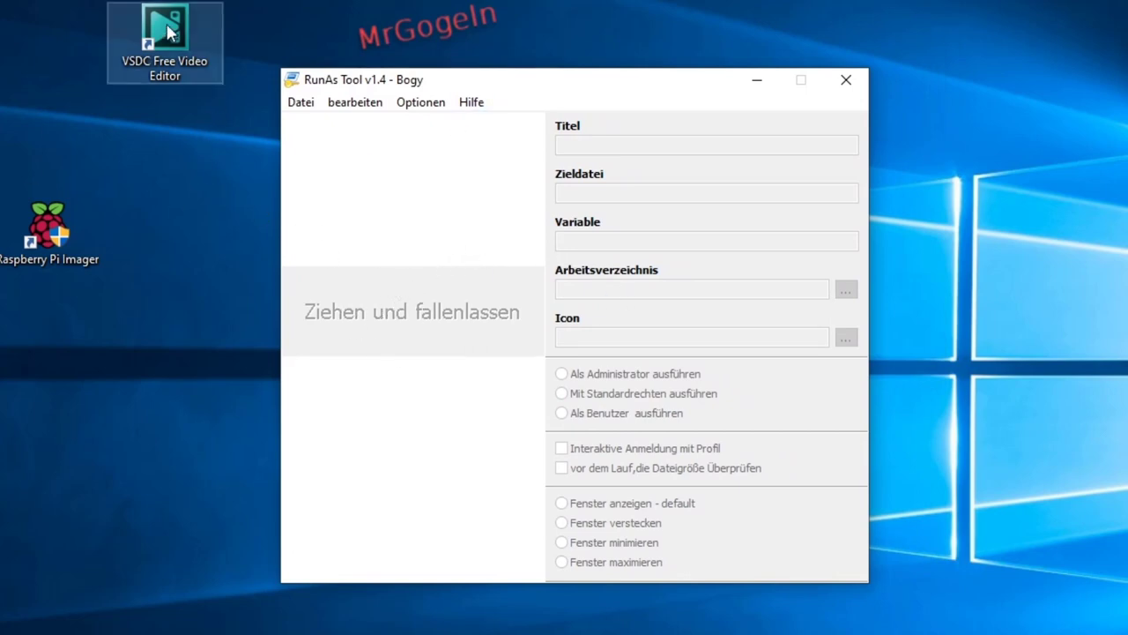
- Add VSDC Free Video Editor, balenaEtcher, Raspberry Pi Imager and win10settings.exe from the desktop to the RunAs Tool list
left_click_drag(165, 37, 334, 173)
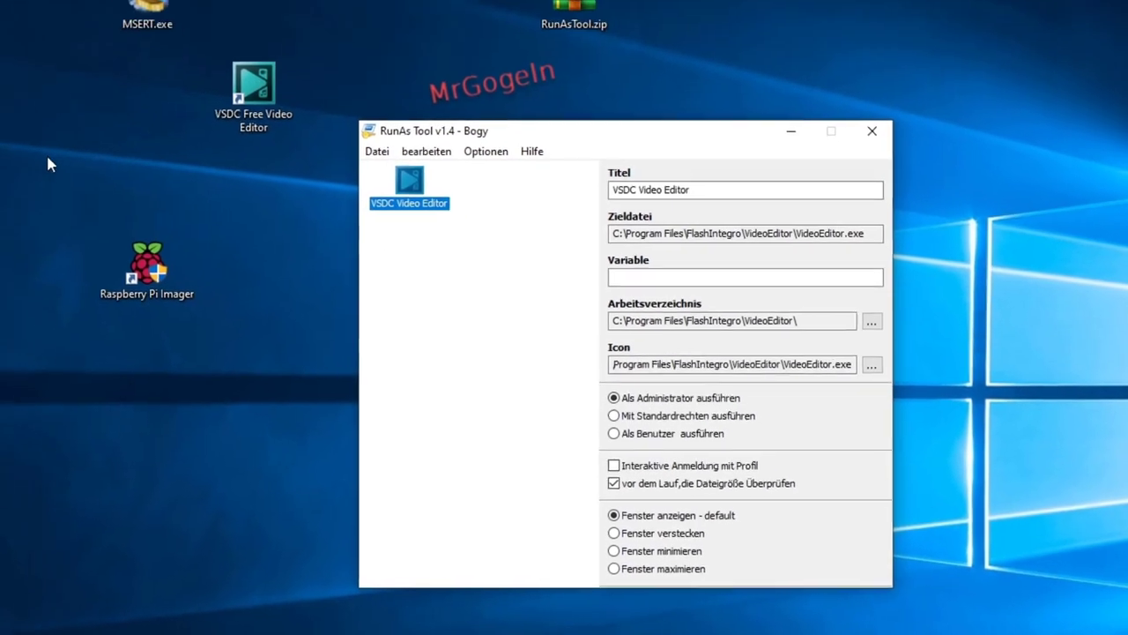
left_click_drag(17, 134, 485, 258)
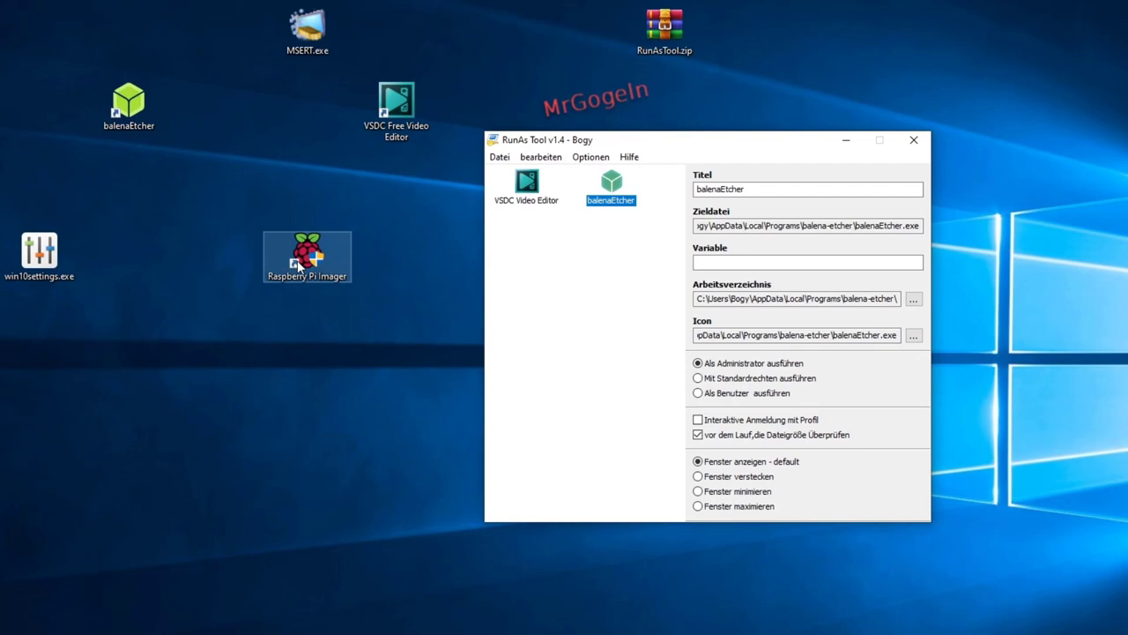
left_click_drag(299, 264, 560, 270)
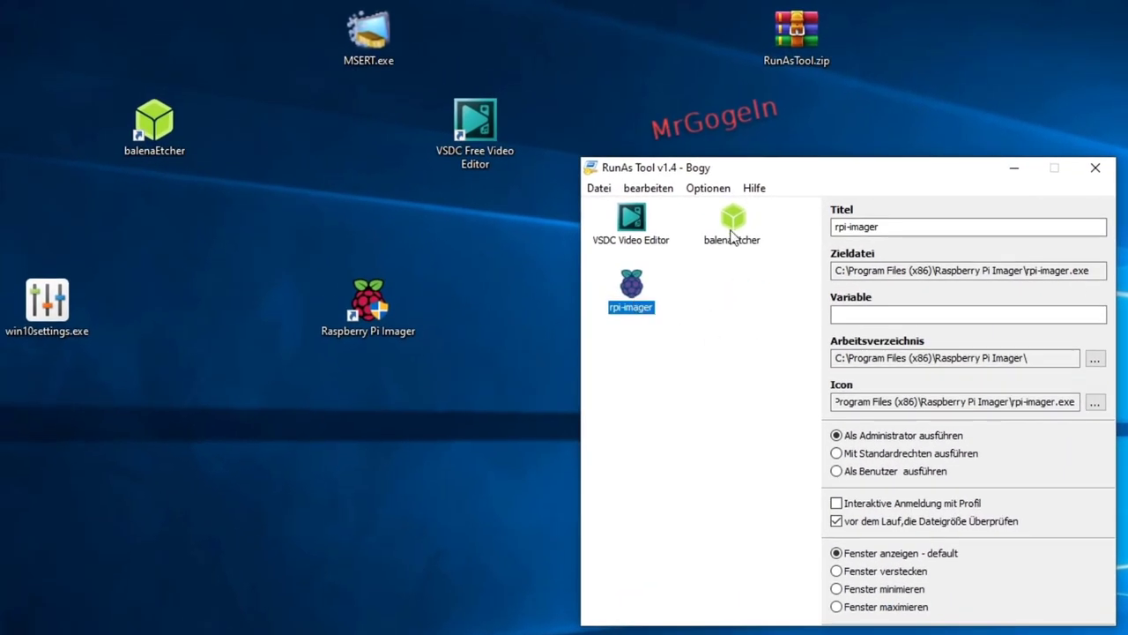
left_click_drag(48, 304, 708, 289)
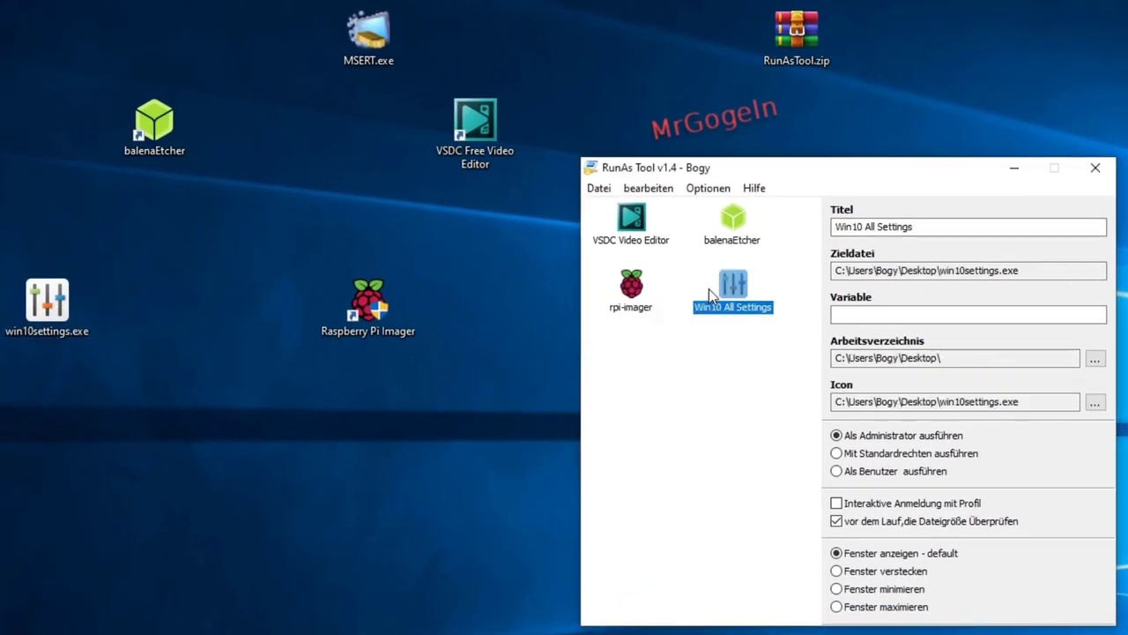
- Review the target file, working directory and run options of each program in the list
left_click(634, 299)
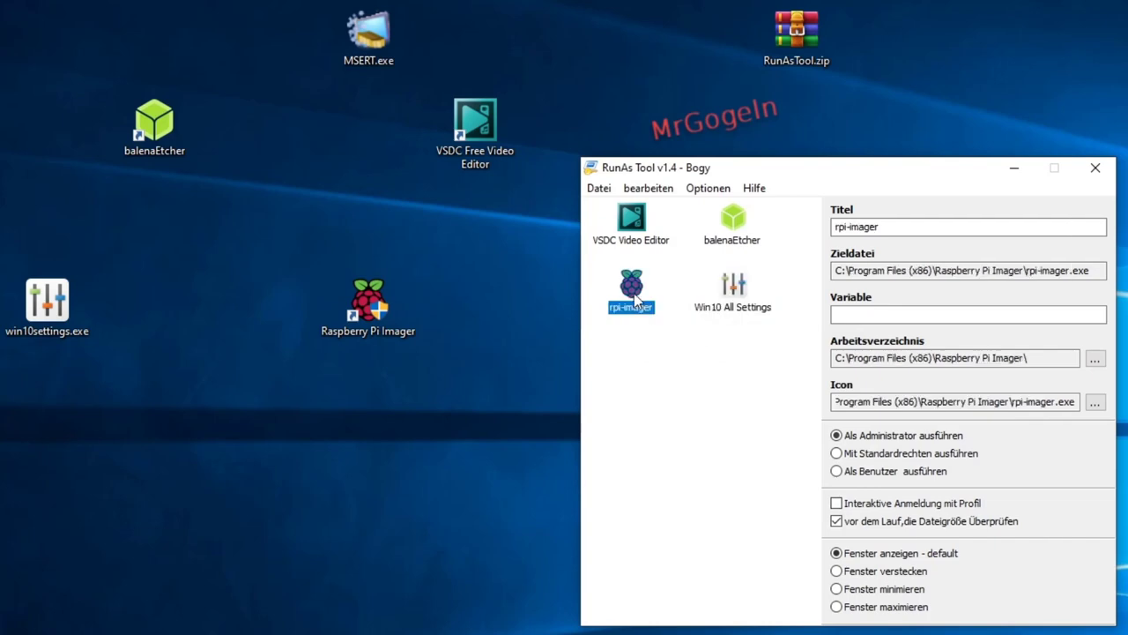
left_click(657, 231)
left_click(730, 231)
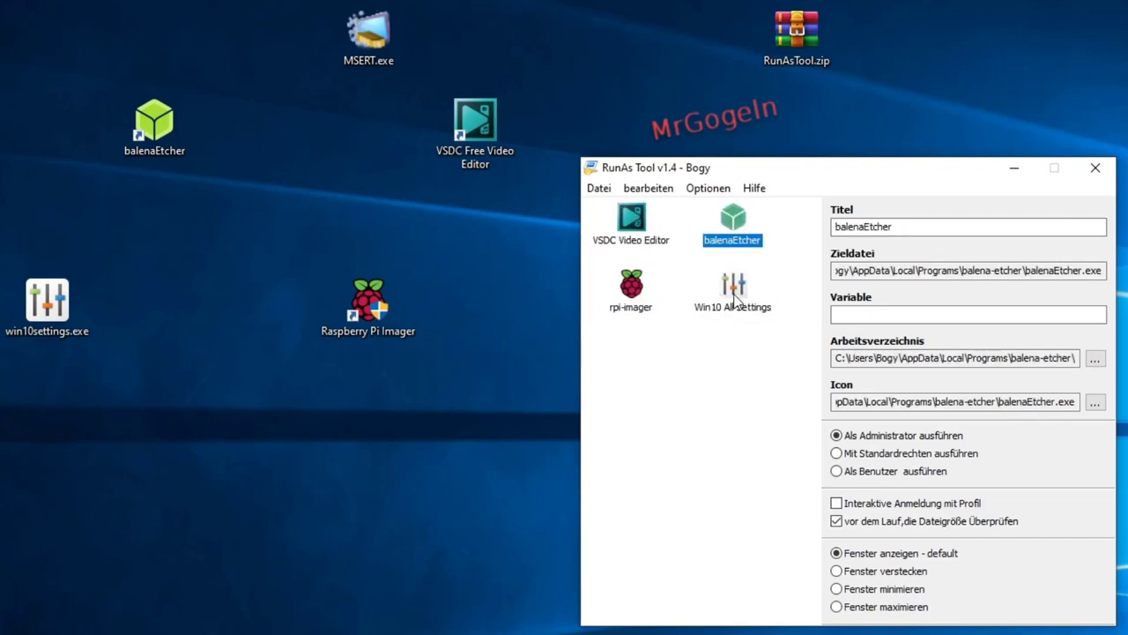
left_click(733, 295)
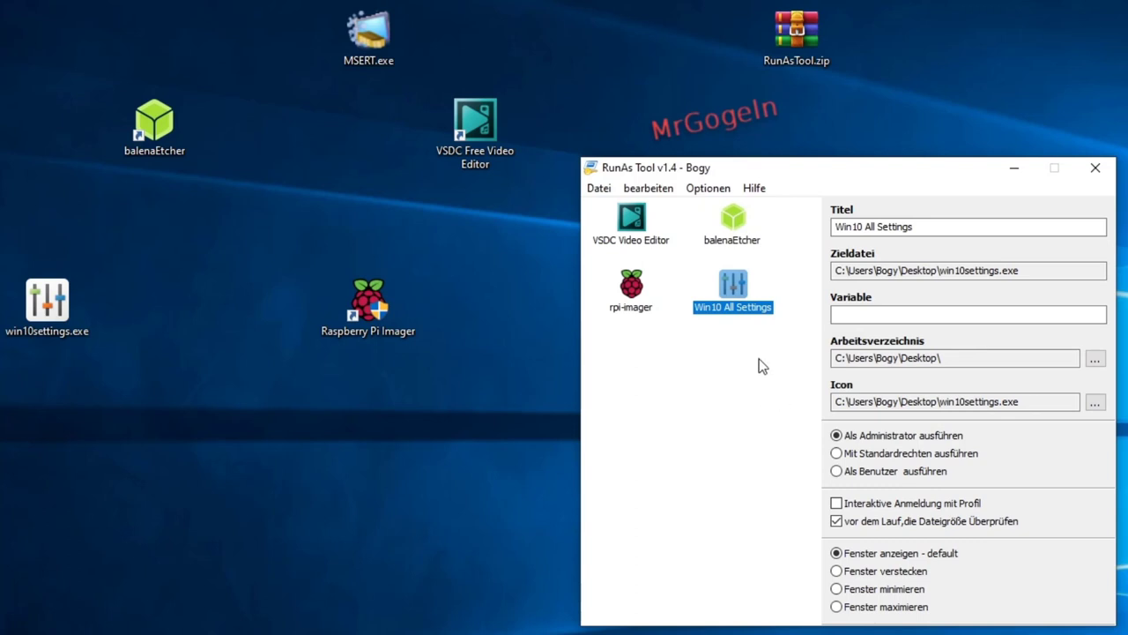
left_click(718, 403)
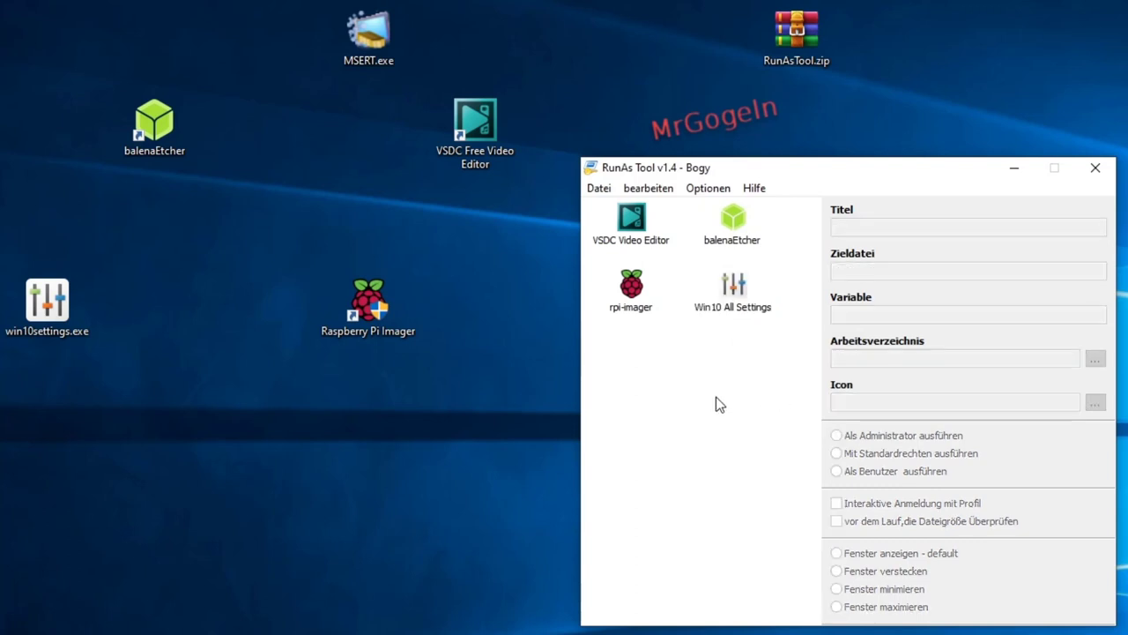
left_click(737, 317)
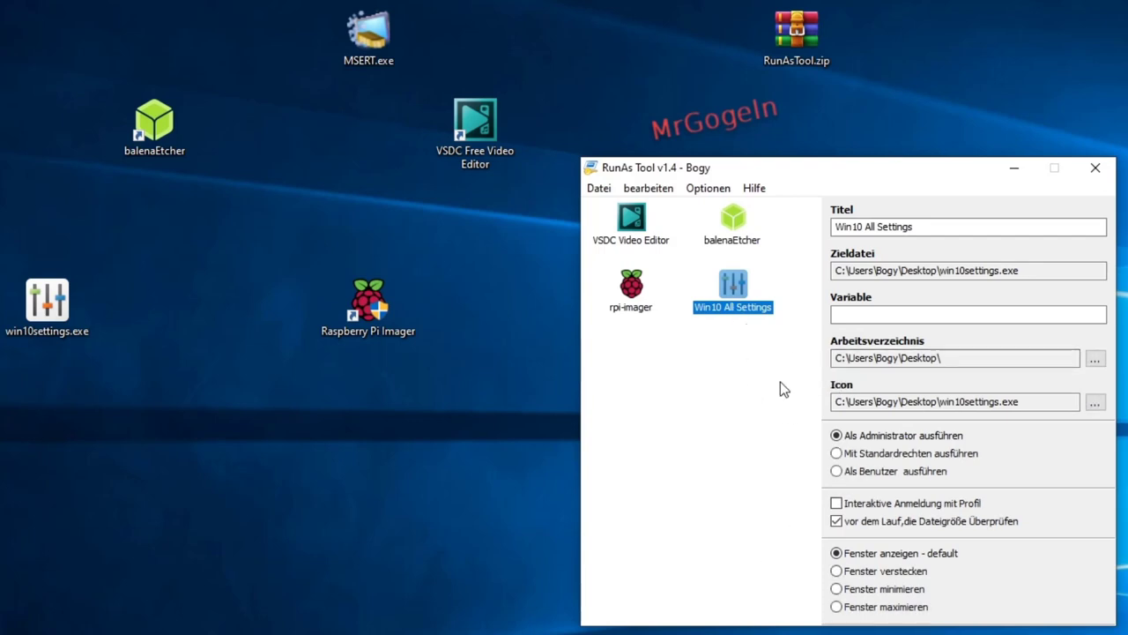
left_click(627, 219)
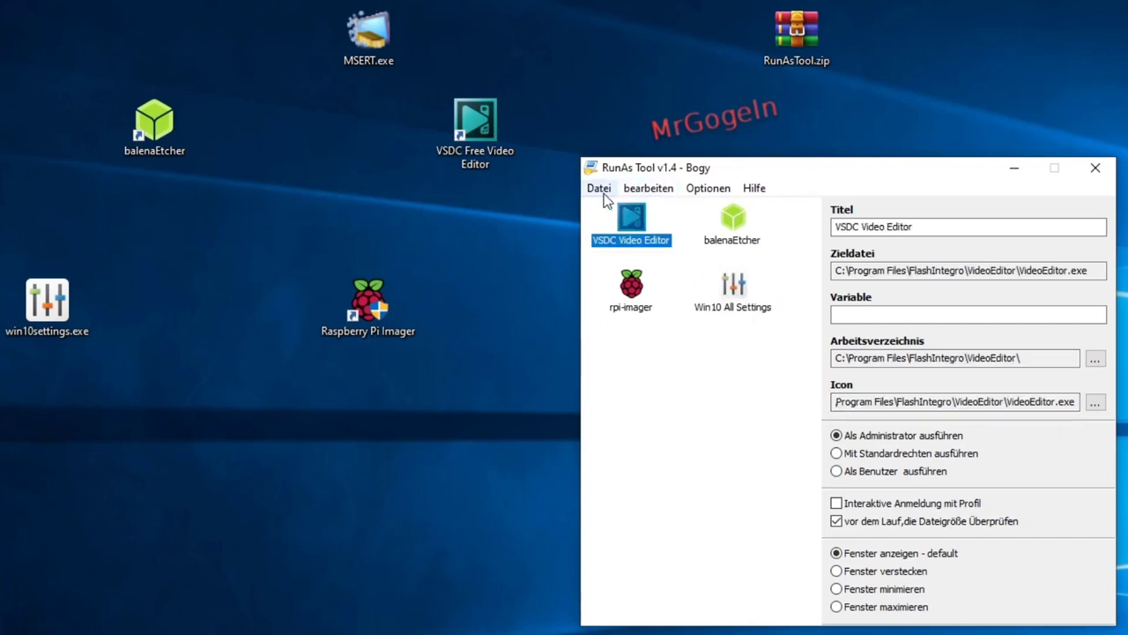
left_click(599, 188)
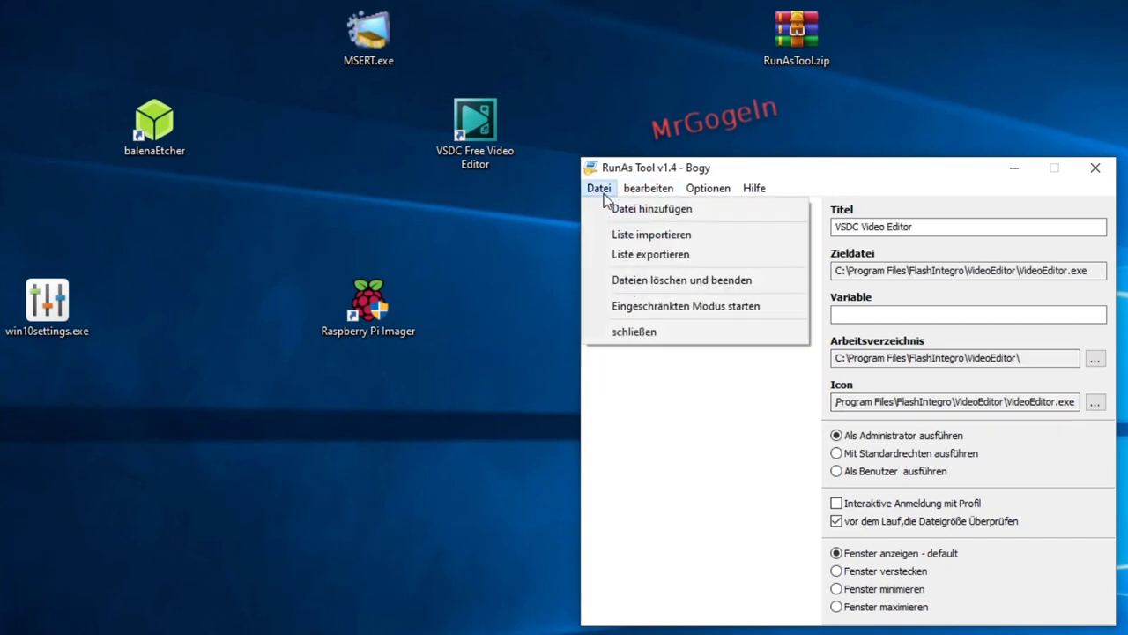
left_click(708, 188)
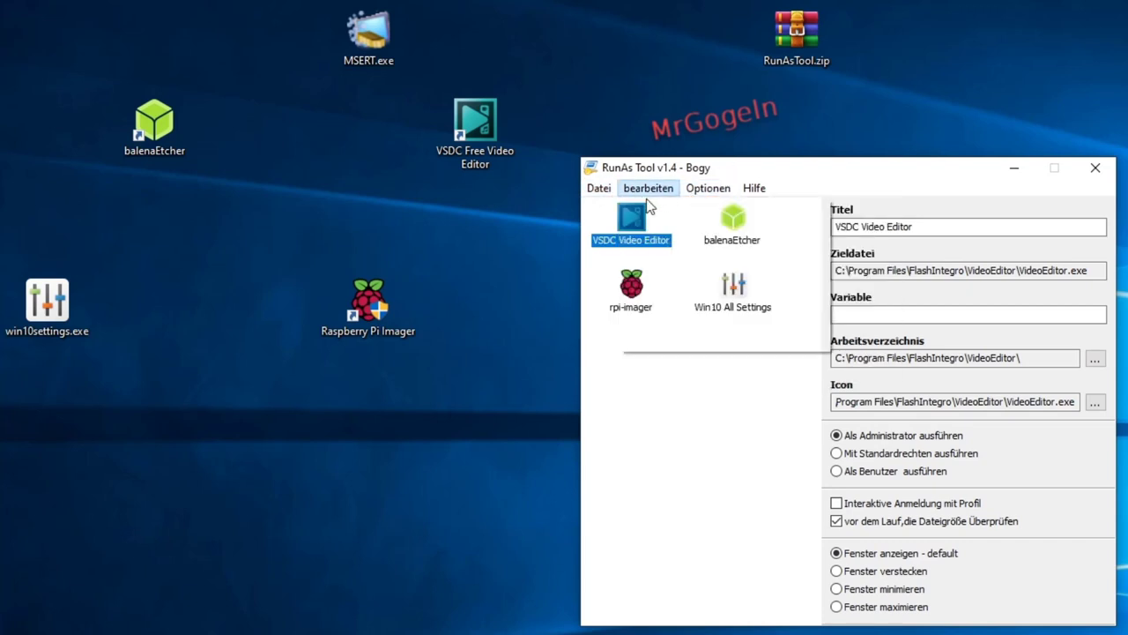
mouse_move(601, 194)
left_click(659, 411)
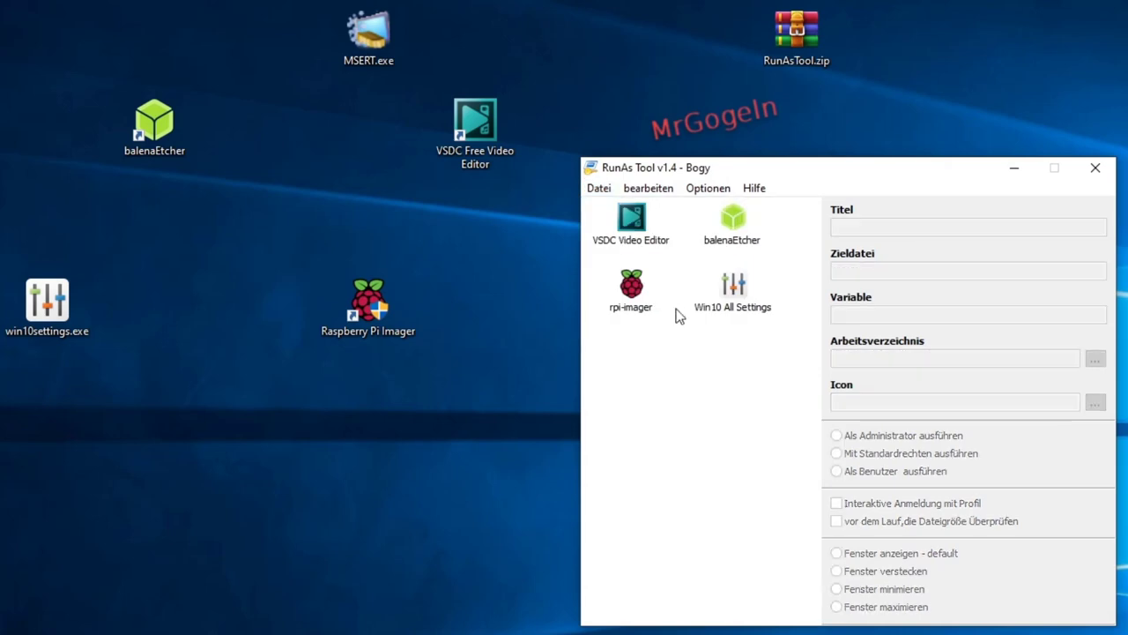
- Toggle the file size check before running for the VSDC Video Editor entry, leaving it enabled
left_click(641, 227)
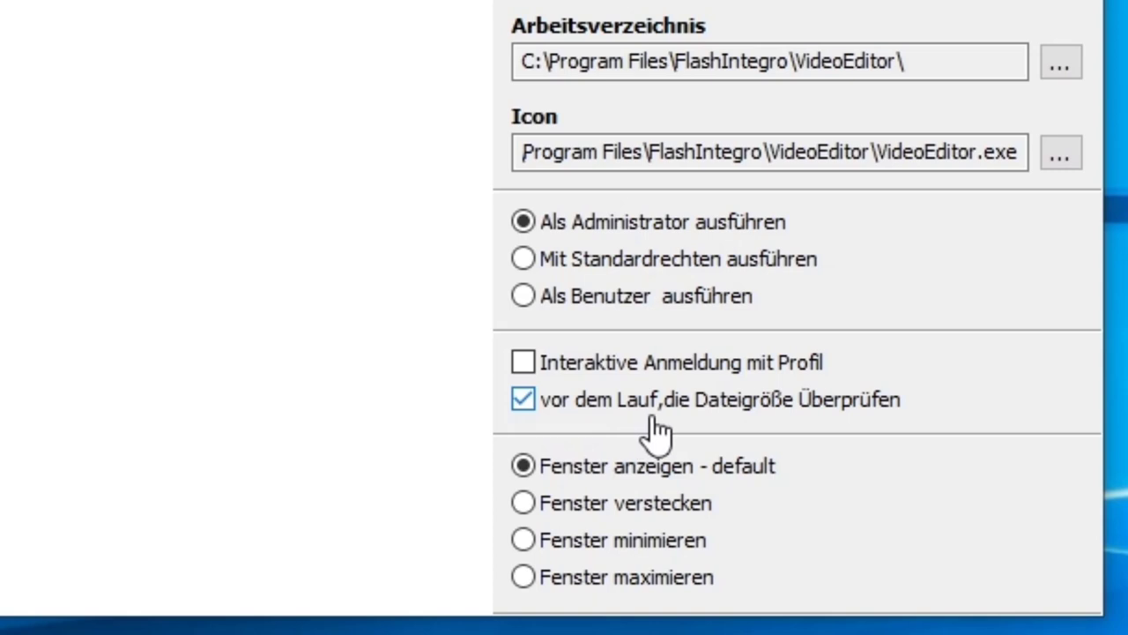
left_click(522, 401)
left_click(523, 401)
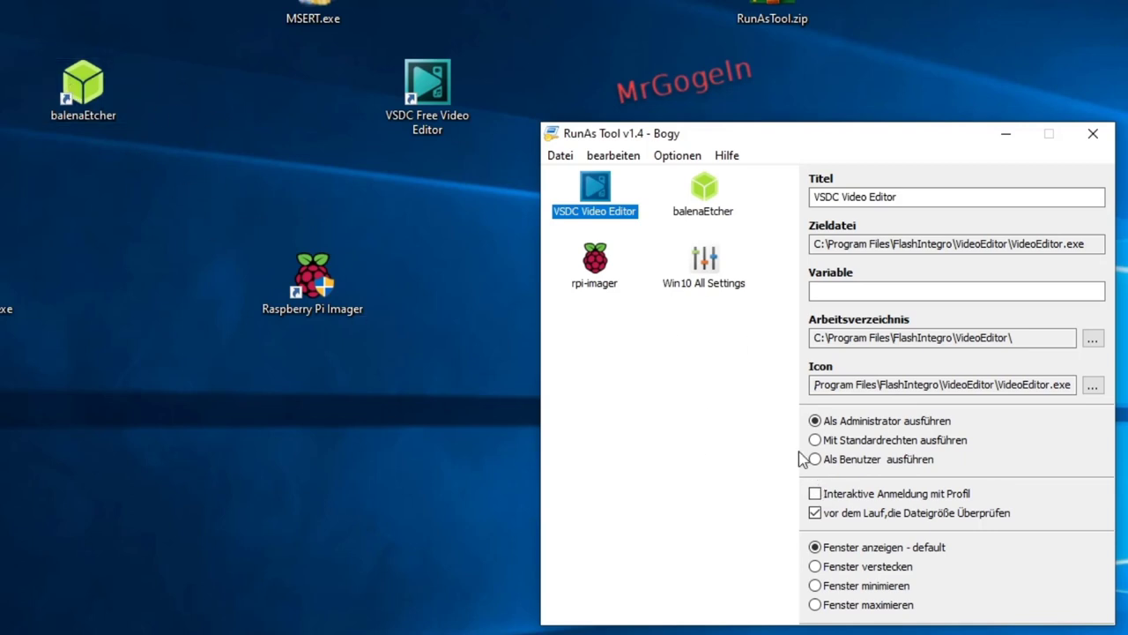
left_click(816, 511)
left_click(558, 155)
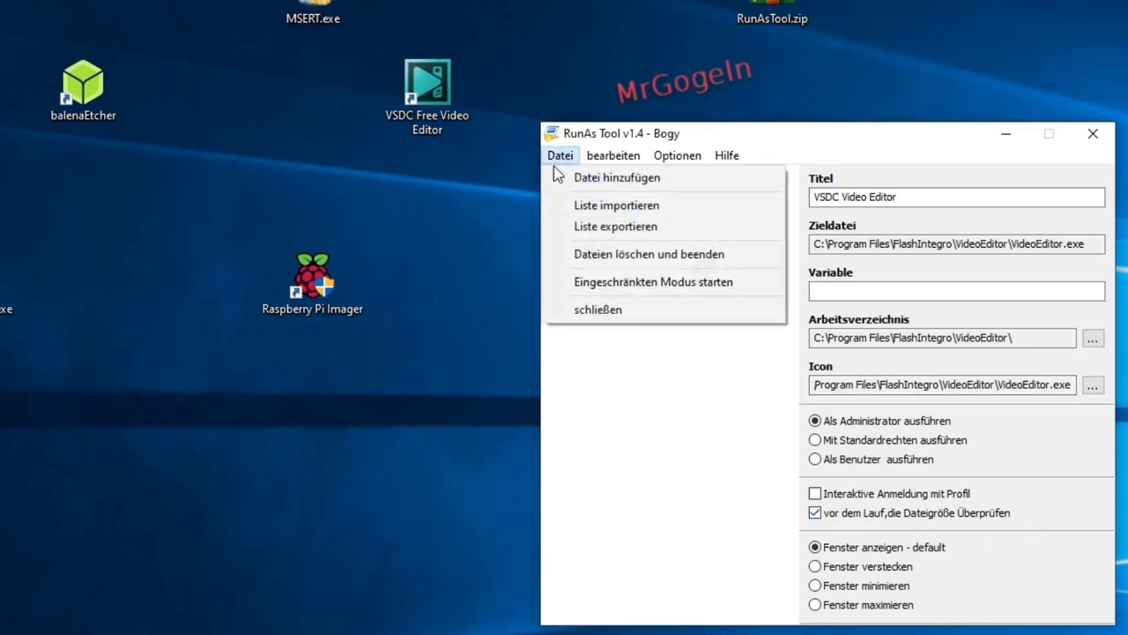
left_click(640, 230)
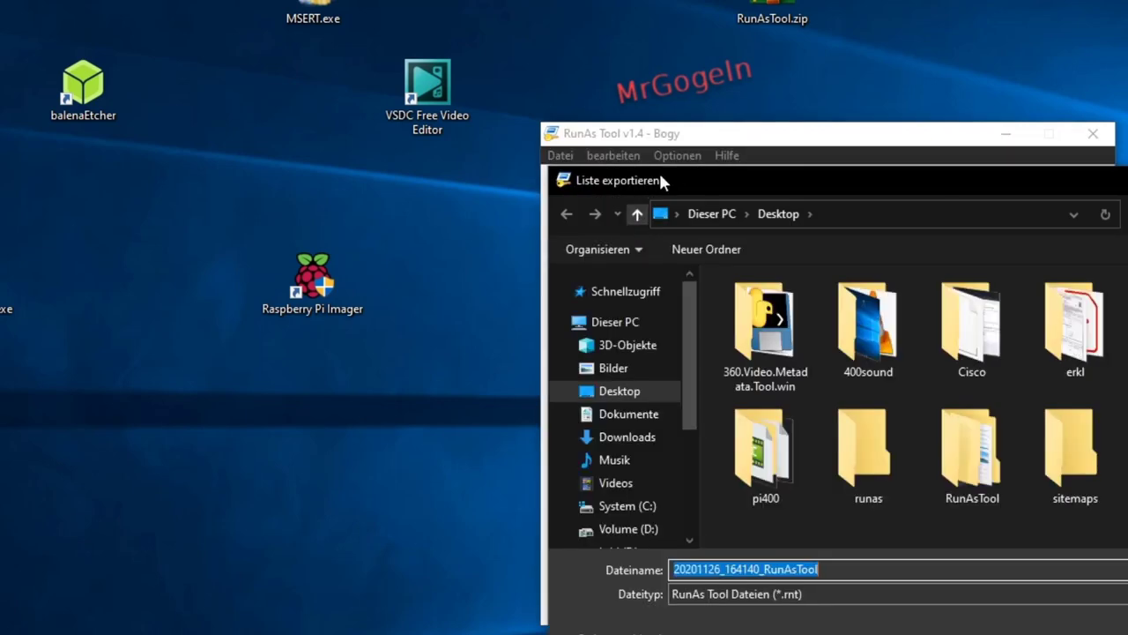
key("Escape")
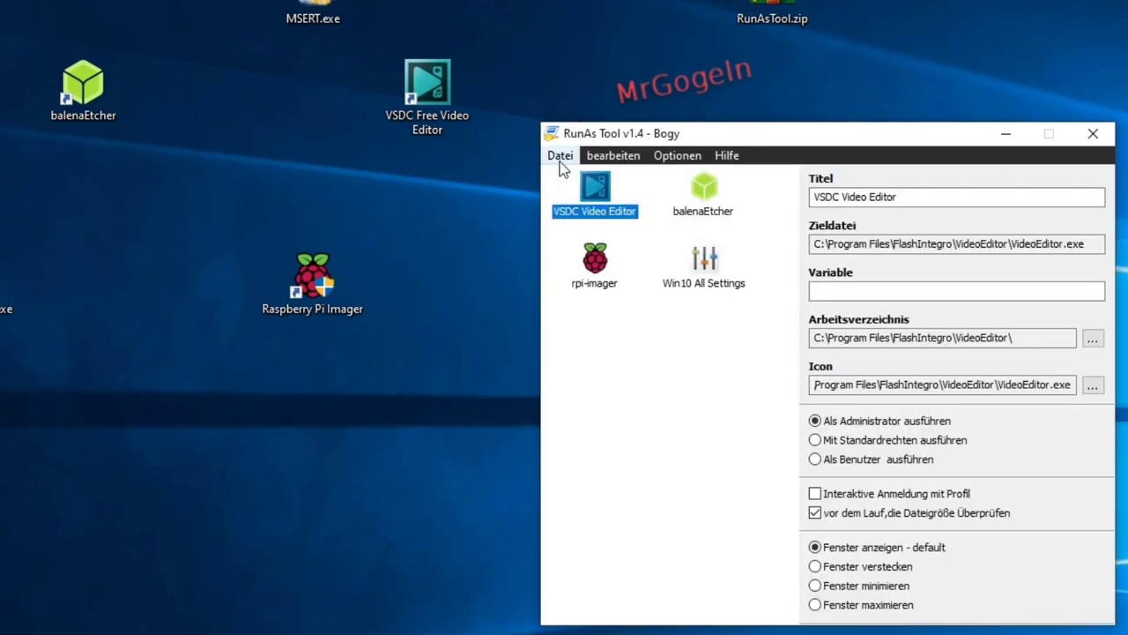
- Export the program list to the Desktop as 20201126_164144_RunAsTool in the RunAs Tool file format (*.rnt)
left_click(560, 155)
left_click(614, 229)
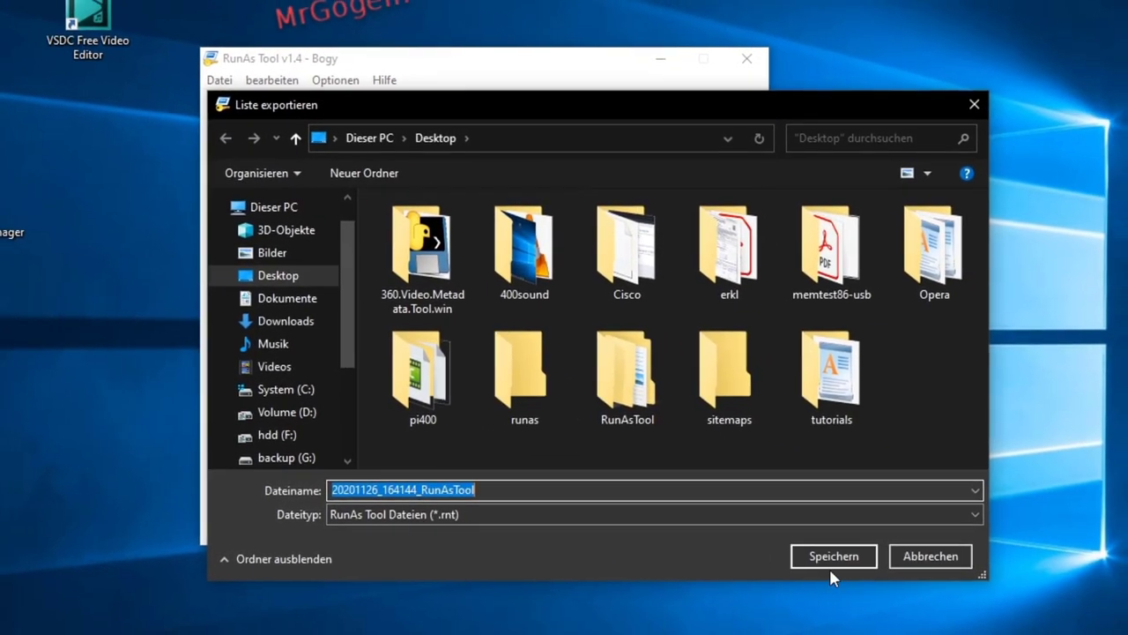
left_click(1017, 599)
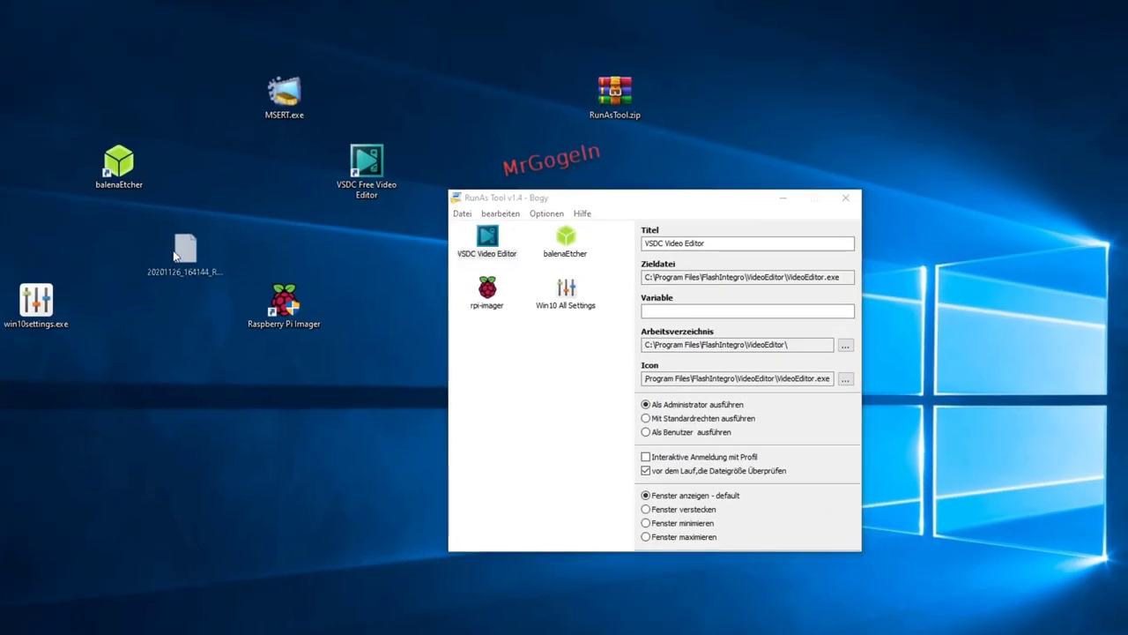
left_click(201, 233)
left_click(462, 214)
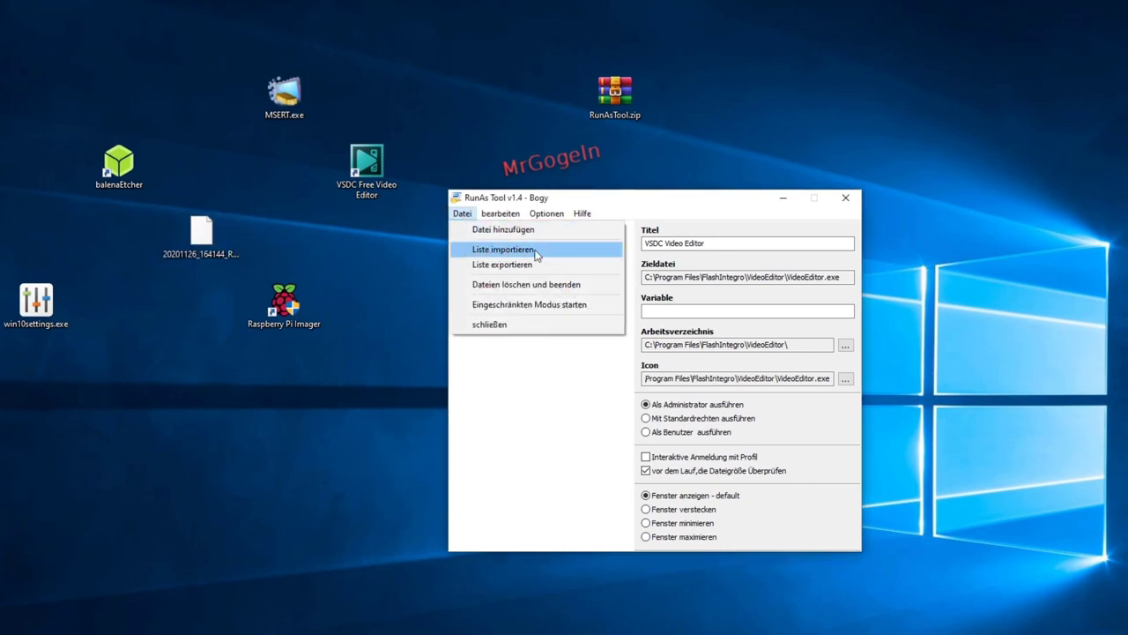
left_click(499, 213)
left_click(532, 214)
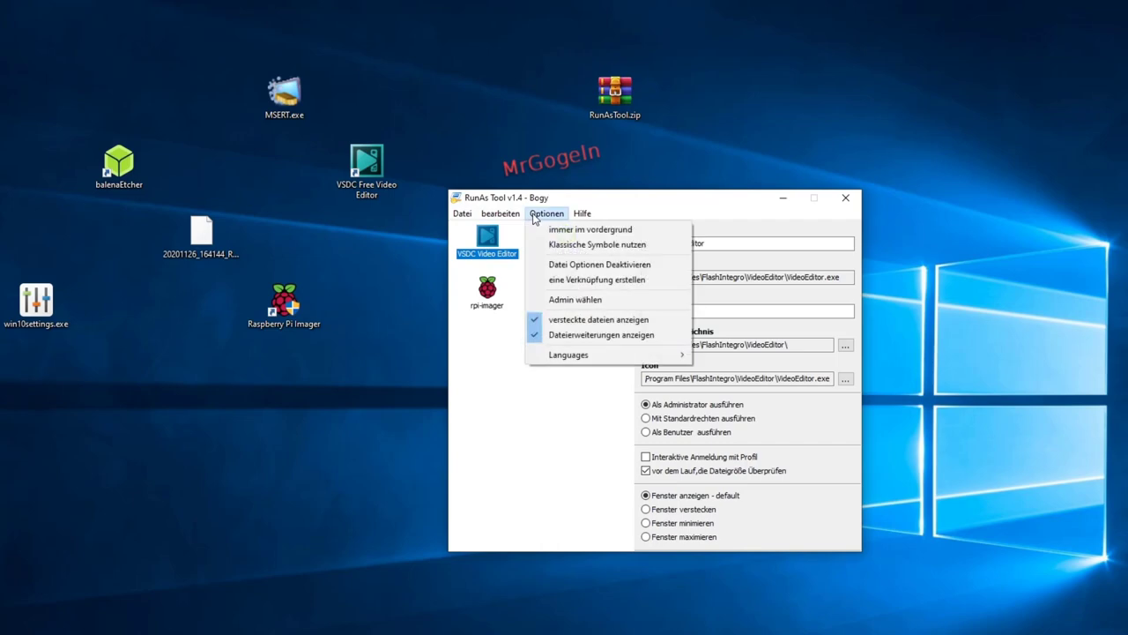
left_click(499, 213)
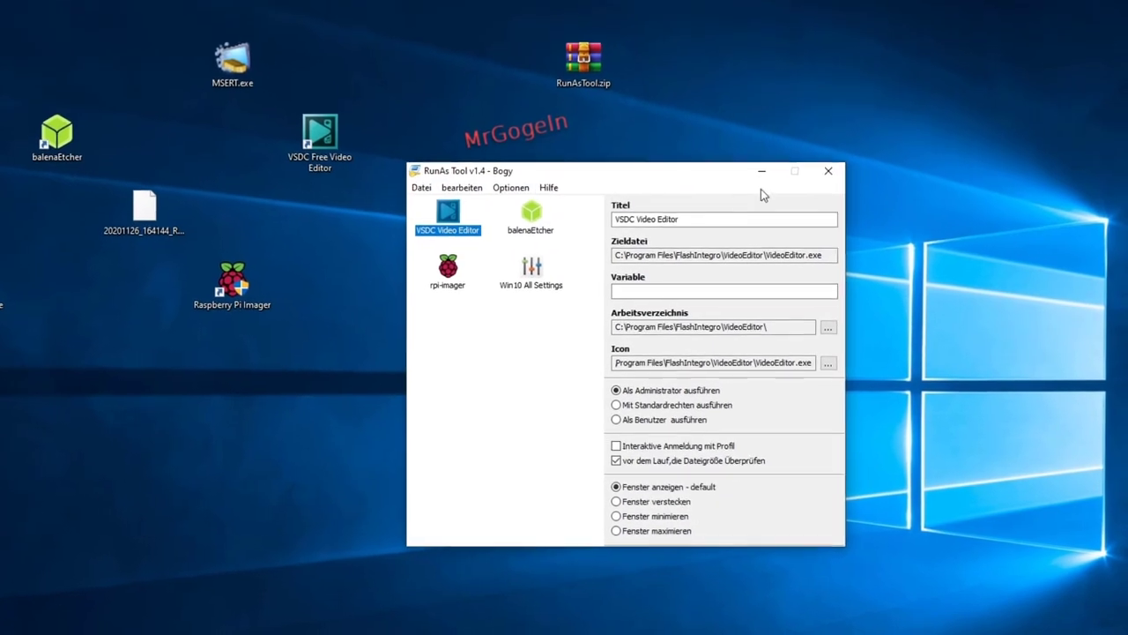
- Close the RunAs Tool window and return to the desktop
left_click(828, 171)
right_click(572, 246)
left_click(618, 293)
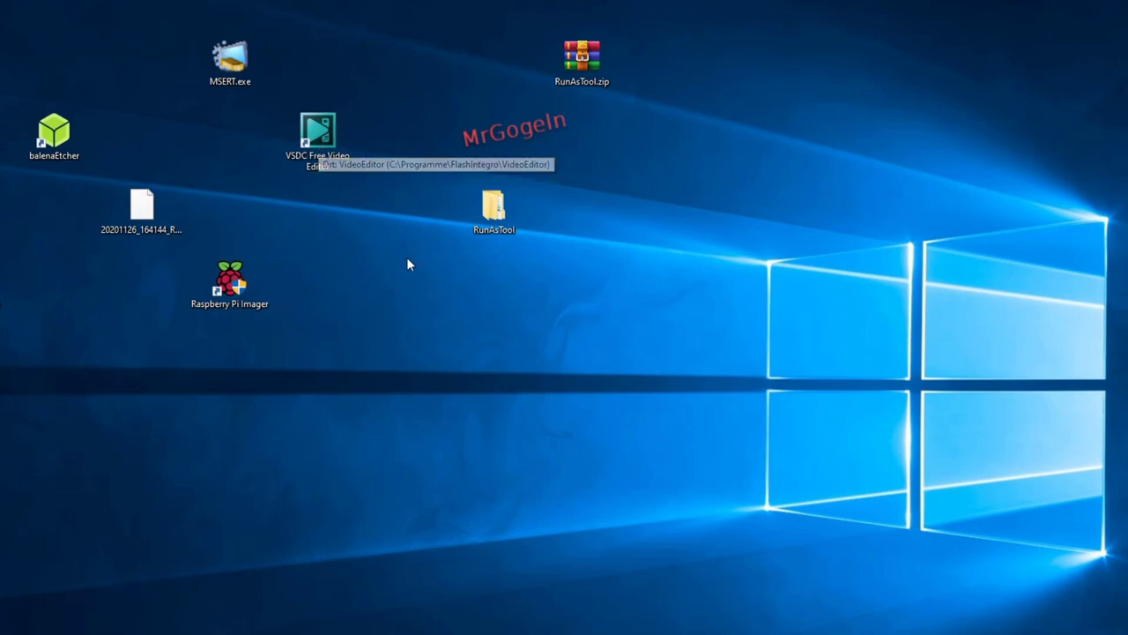
- Launch Raspberry Pi Imager from its desktop shortcut, allow it to make changes to the device, and close it again
left_click(307, 144)
double_click(229, 280)
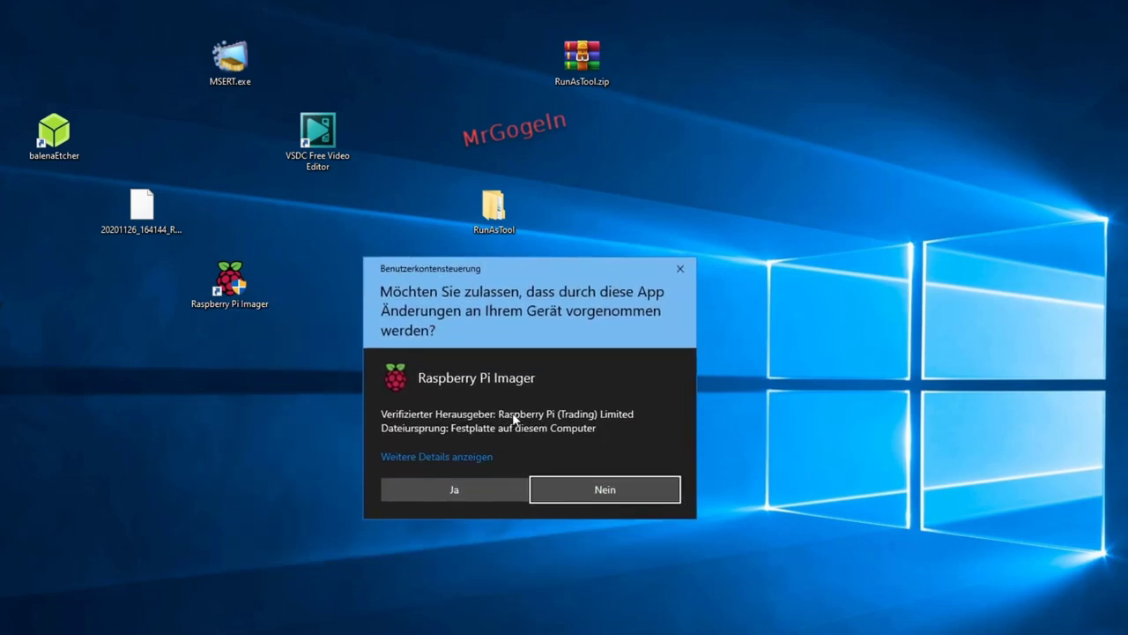
left_click(469, 491)
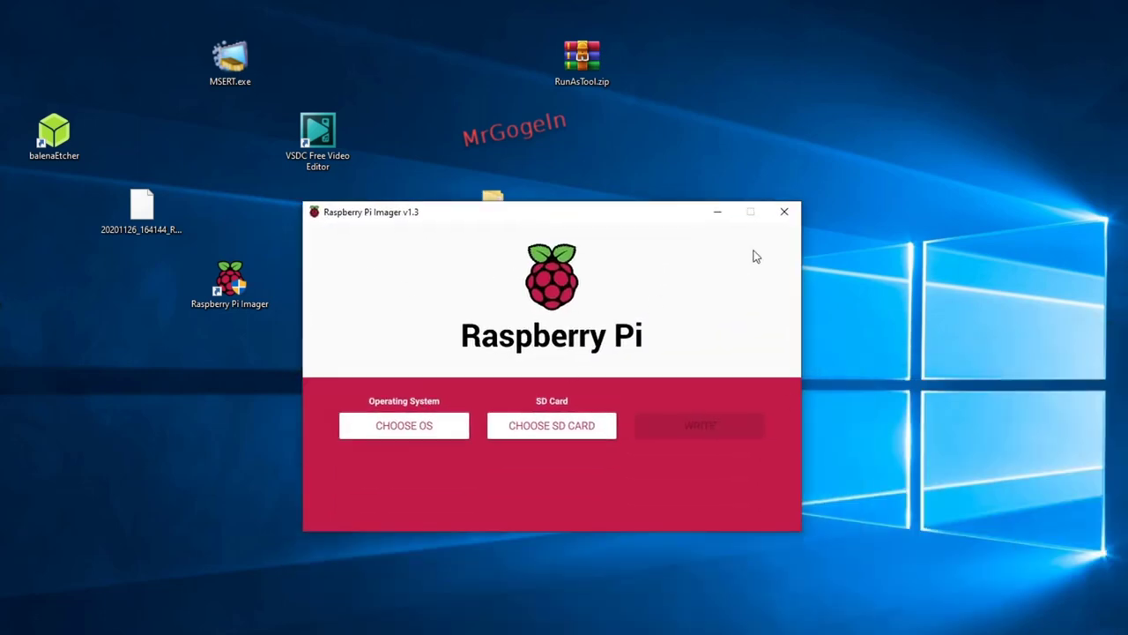
left_click(785, 215)
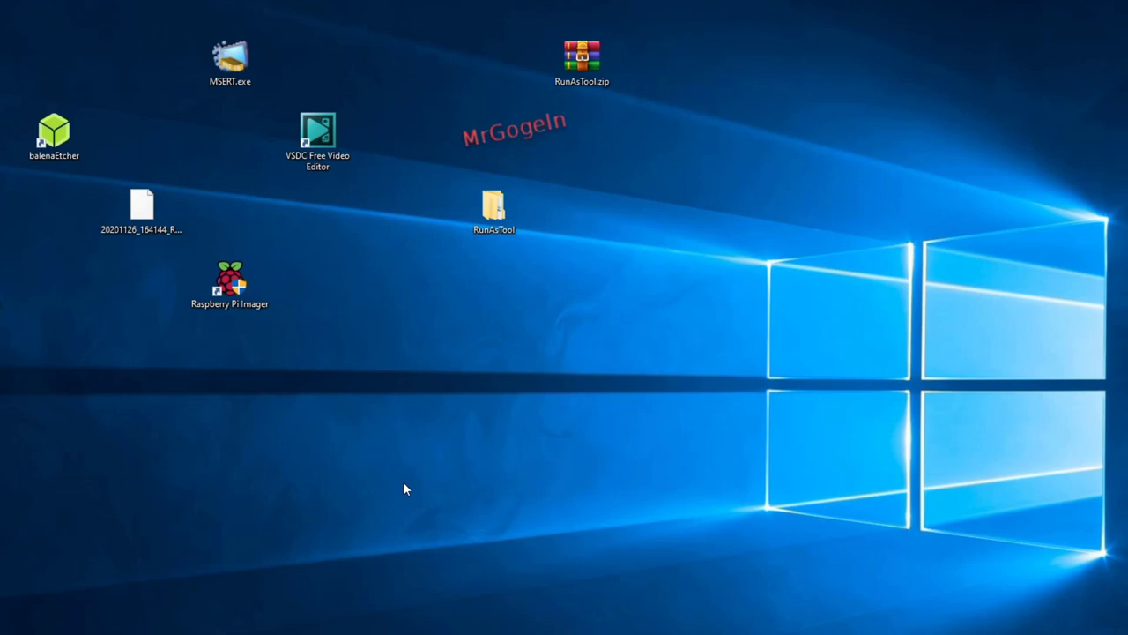
- Start RunAsTool_x64.exe from the RunAsTool folder on the desktop, close the folder window and move the tool's window higher
left_click(500, 215)
double_click(500, 215)
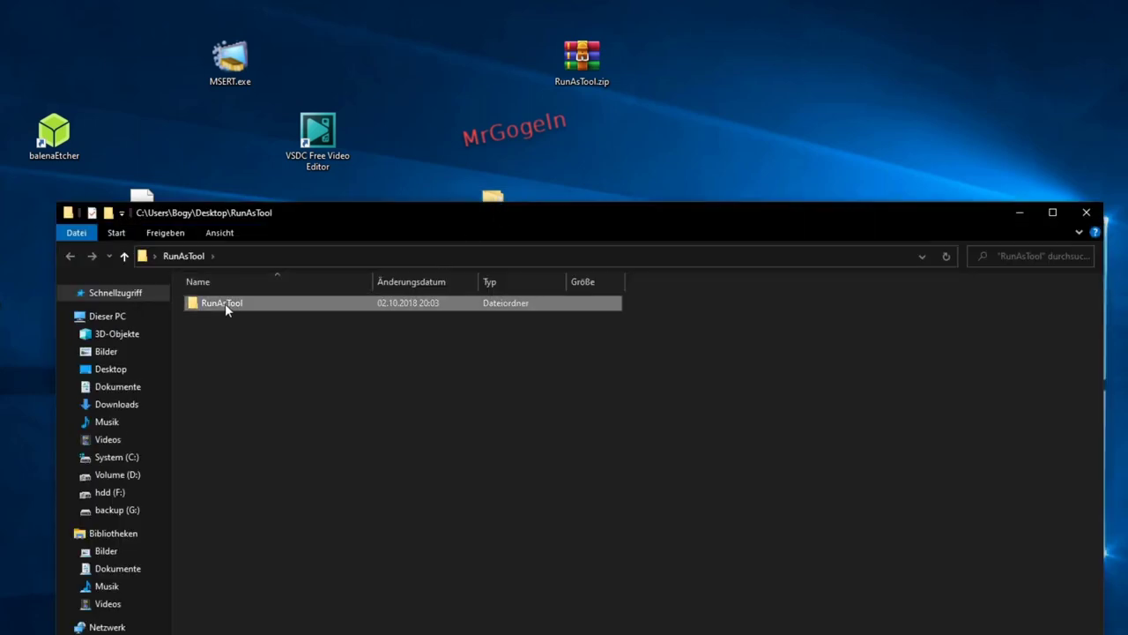
double_click(226, 303)
double_click(237, 349)
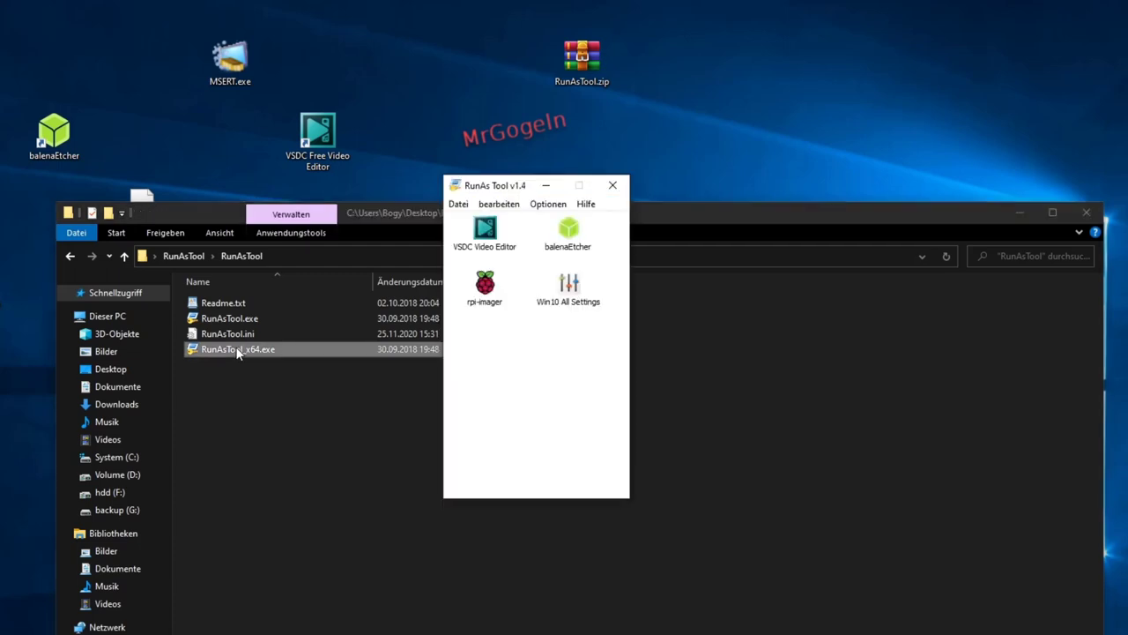
left_click(1089, 213)
left_click_drag(515, 183, 536, 135)
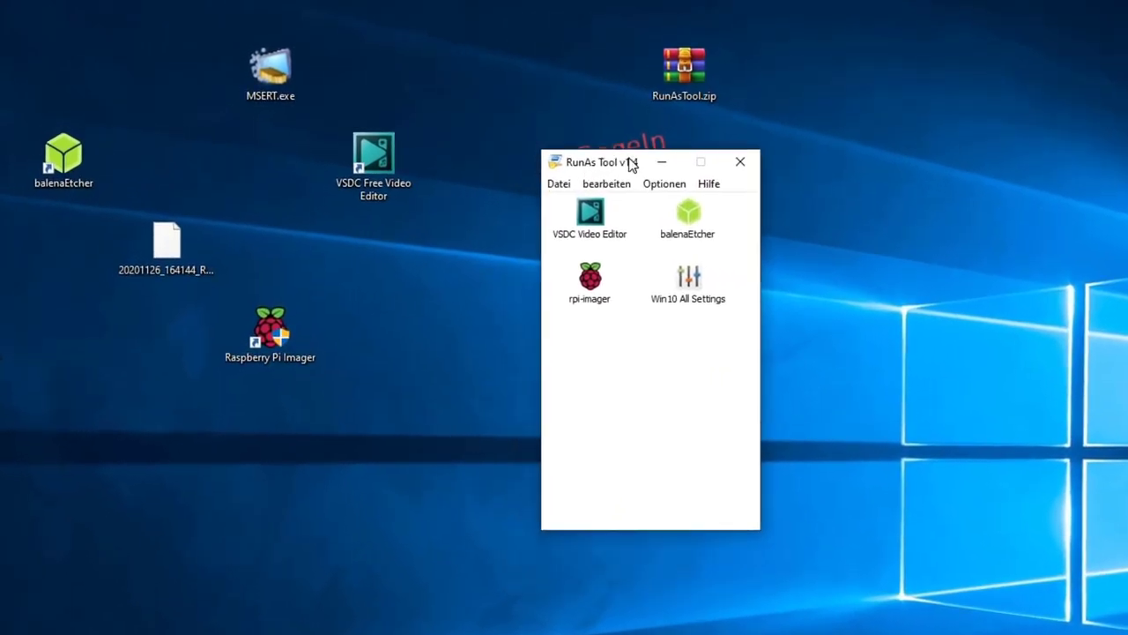
- Create a shortcut for the VSDC Video Editor entry and reposition the RunAs Tool window on the desktop
left_click(589, 220)
right_click(589, 221)
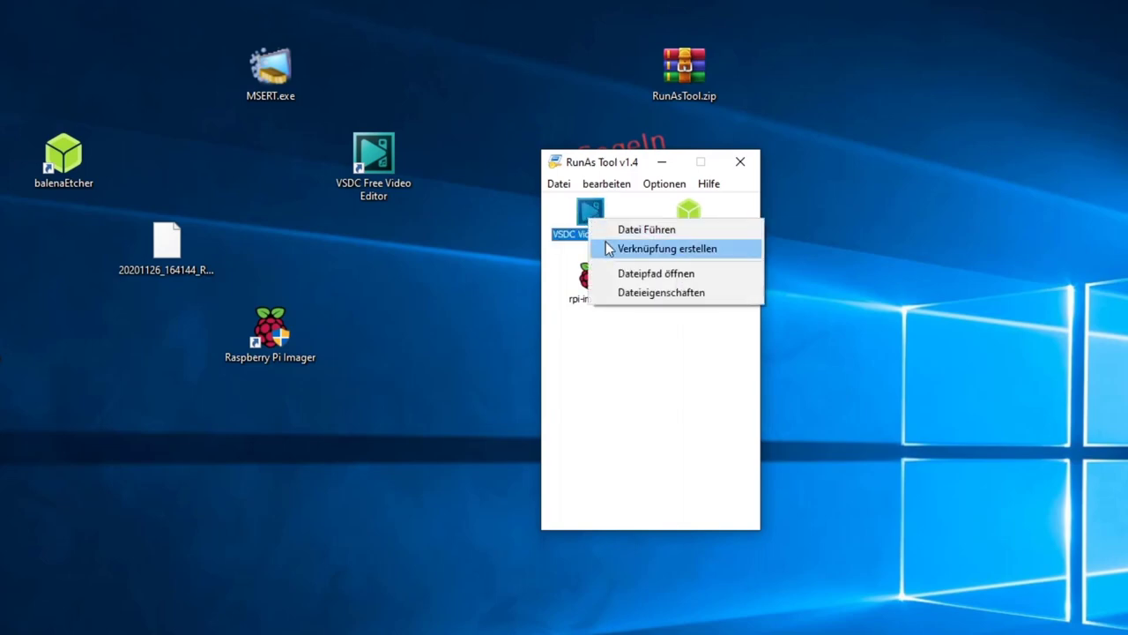
left_click(634, 248)
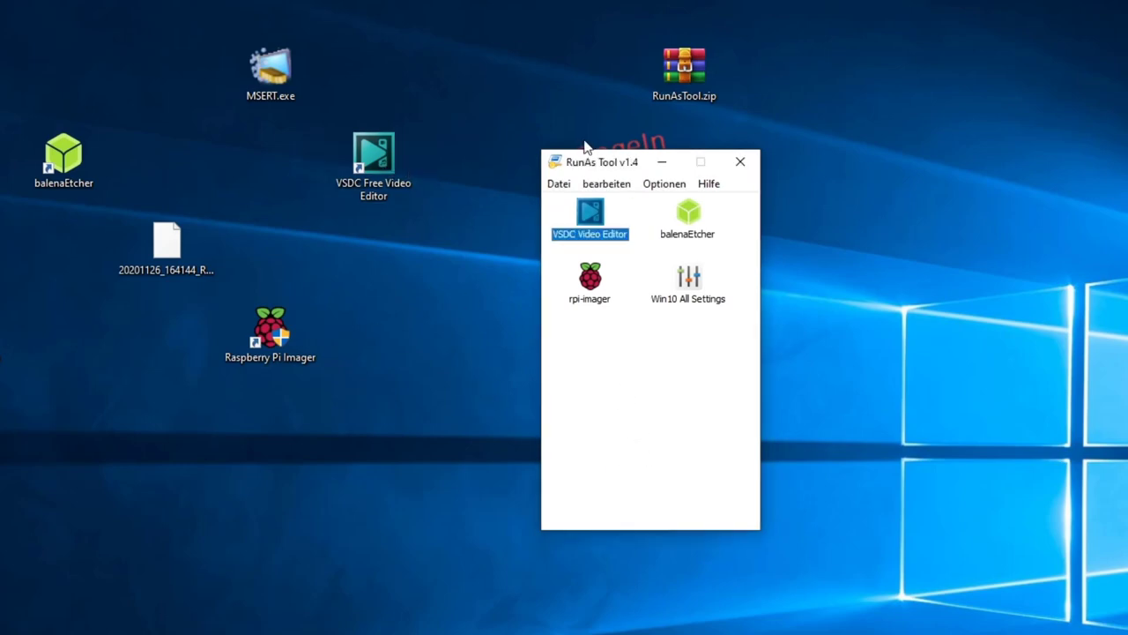
left_click_drag(603, 164, 522, 228)
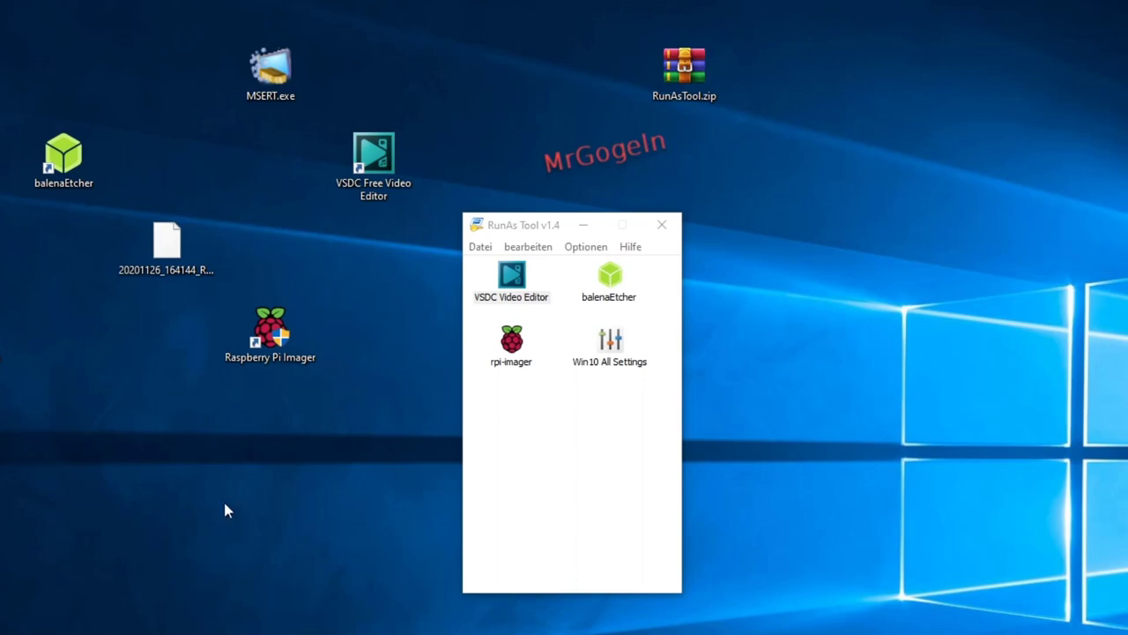
left_click(575, 225)
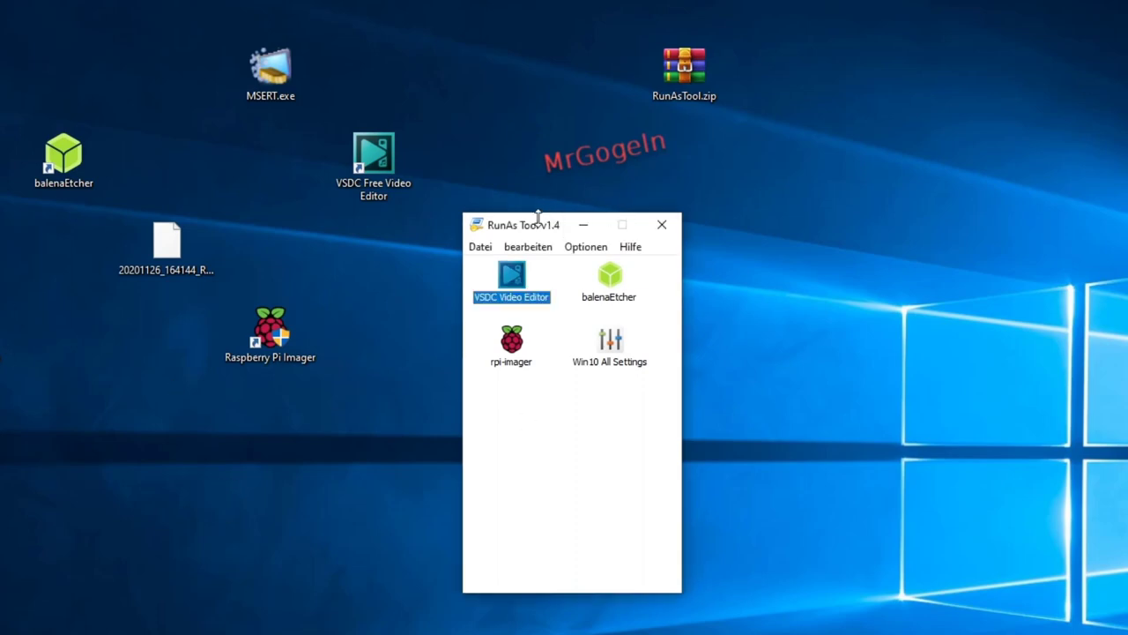
left_click_drag(520, 215, 598, 199)
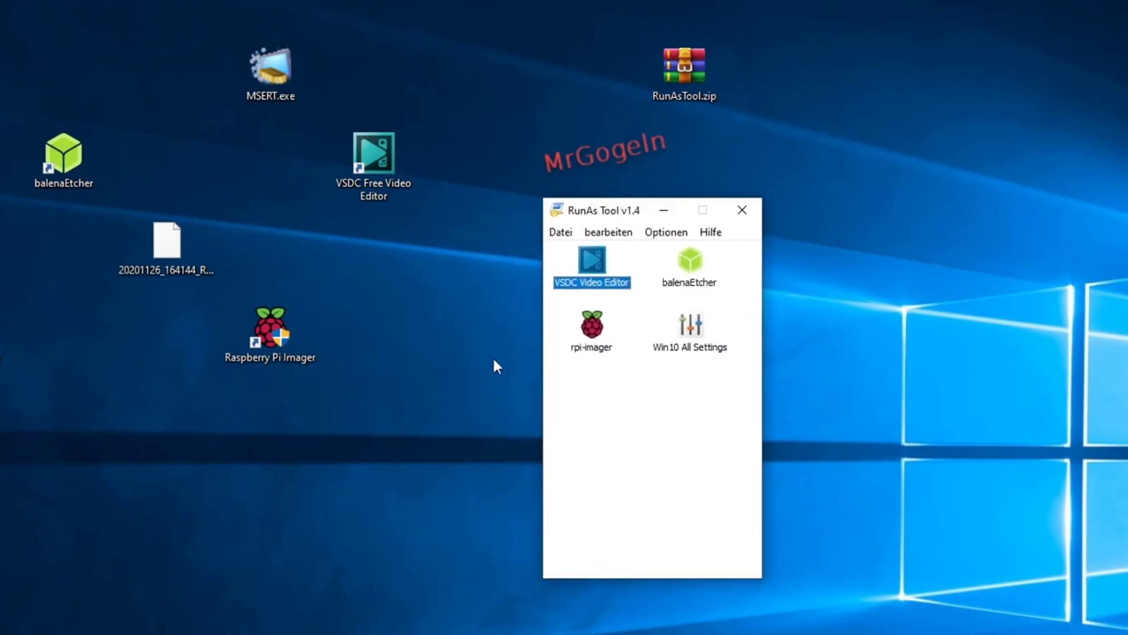